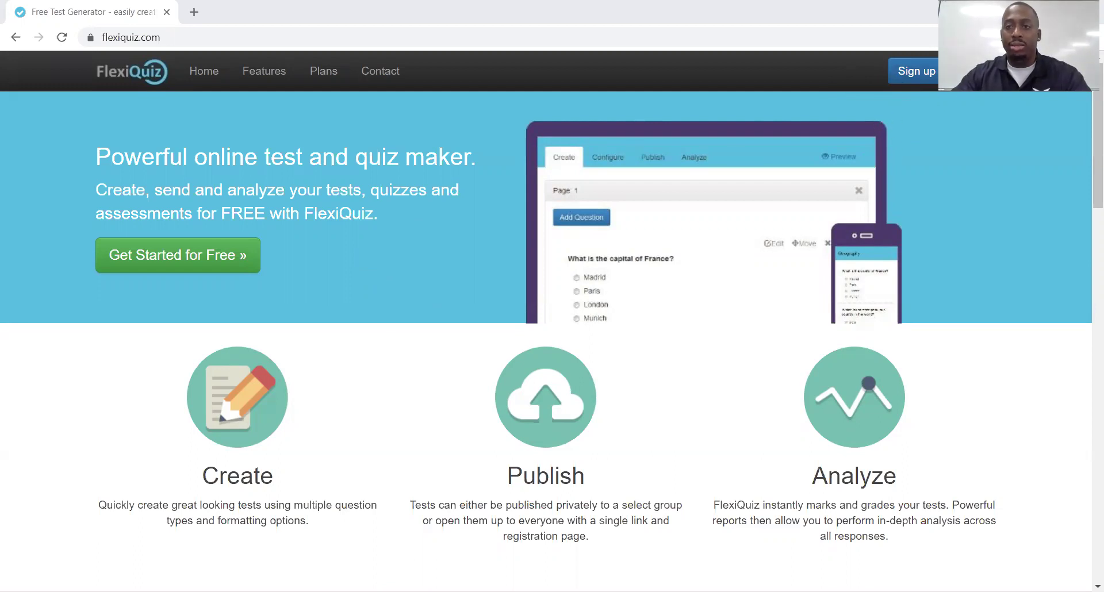
Go to the Login page and delete the saved e-mail address from the Email/Username field
{"action": "left_click", "coordinate": [977, 71]}
{"action": "left_click_drag", "start_coordinate": [274, 209], "coordinate": [143, 209]}
{"action": "left_click", "coordinate": [274, 209]}
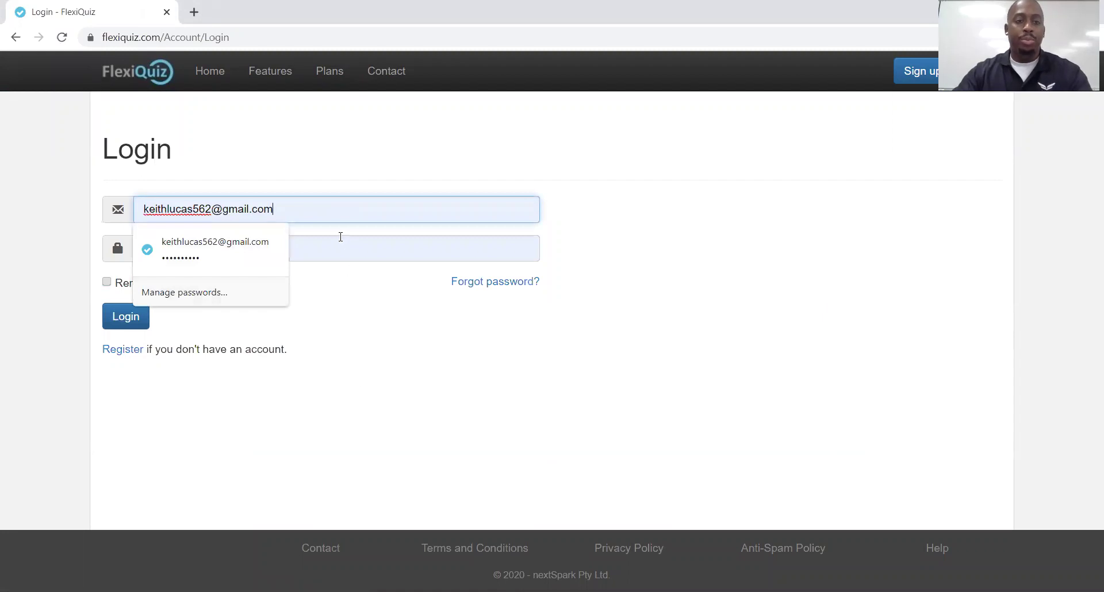
{"action": "key", "text": "Tab"}
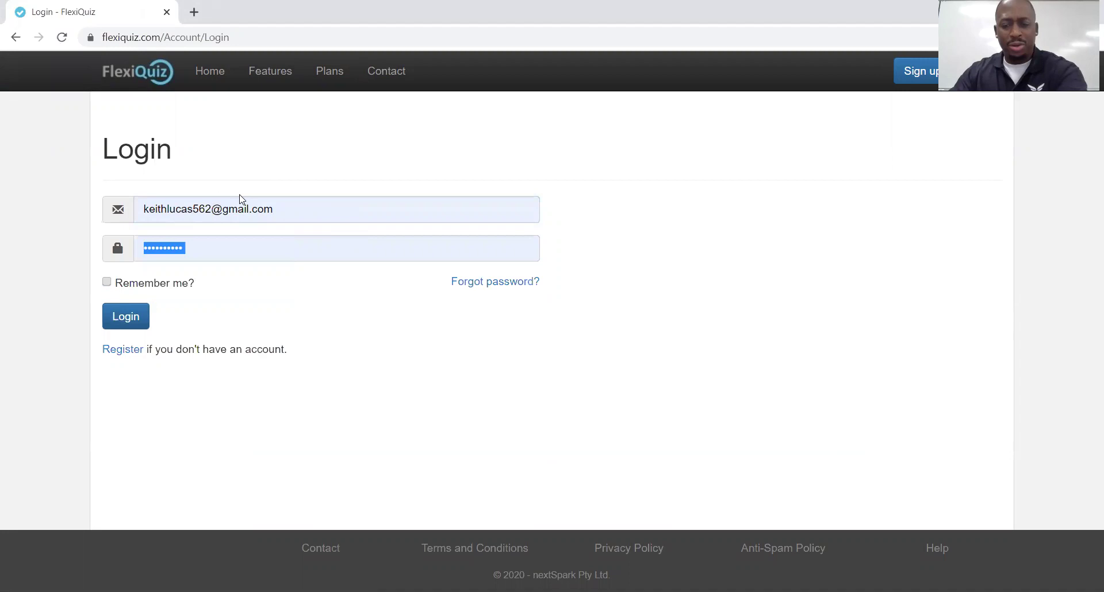
{"action": "left_click_drag", "start_coordinate": [273, 208], "coordinate": [146, 200]}
{"action": "key", "text": "BackSpace"}
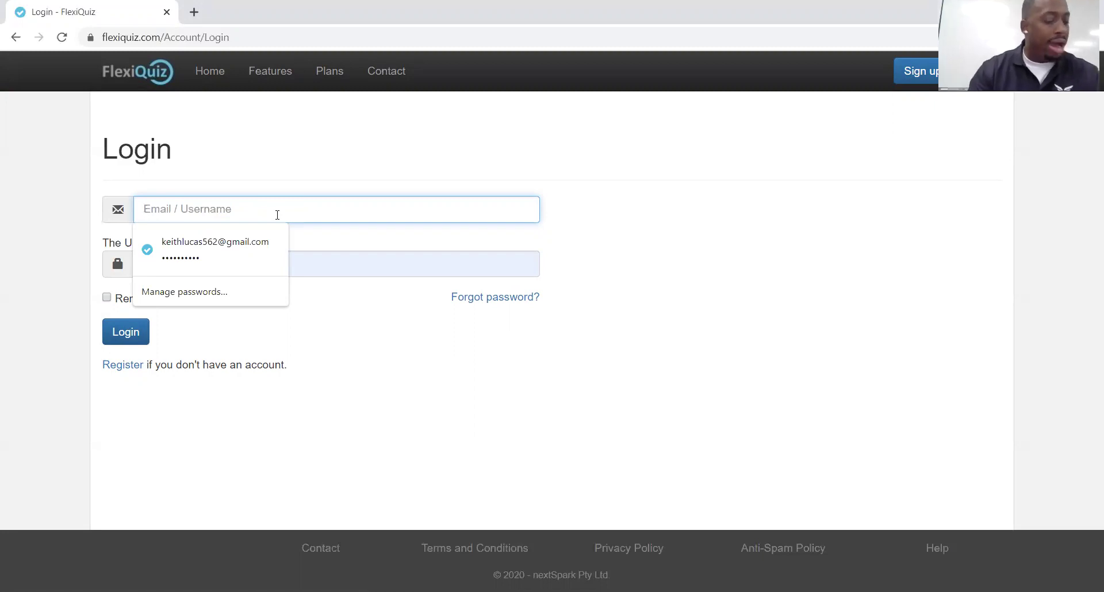
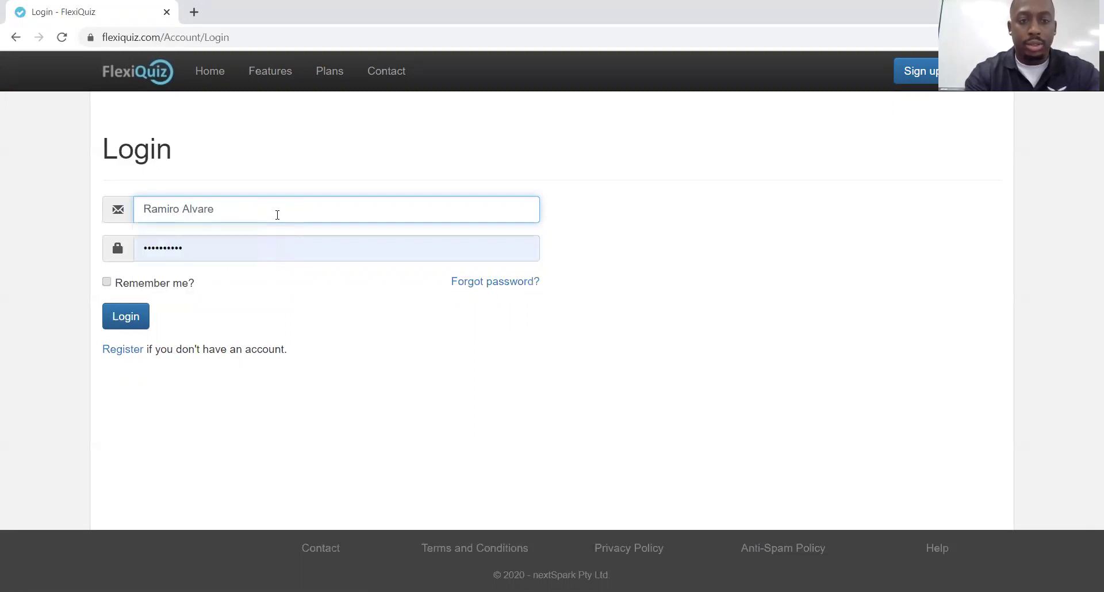
Enter the student's username from the suggestion and retype the student's password
{"action": "key", "text": "Down"}
{"action": "key", "text": "Return"}
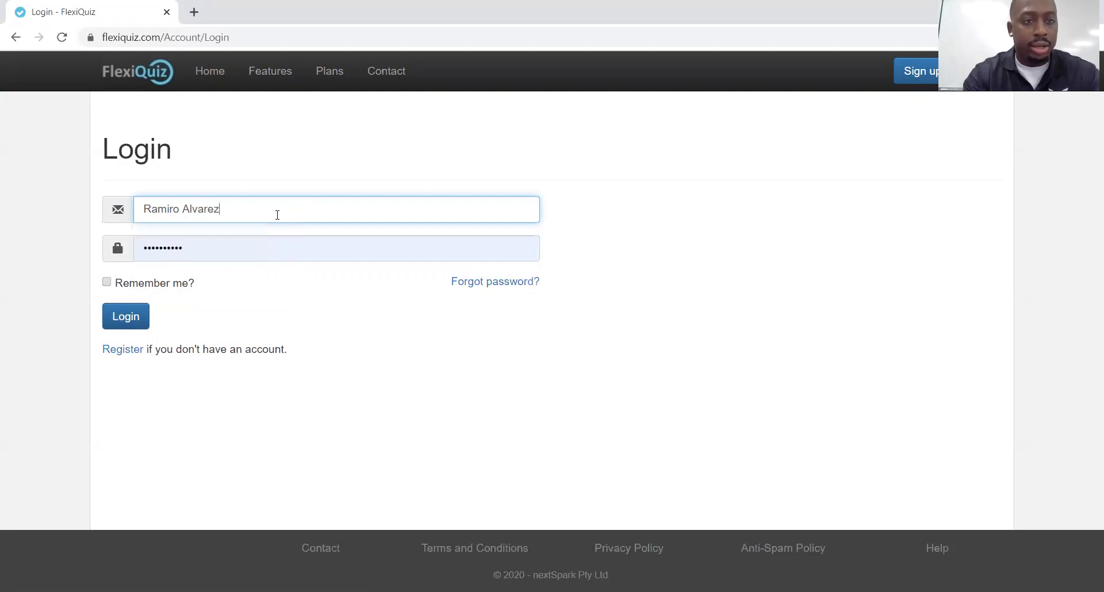
{"action": "left_click", "coordinate": [249, 241]}
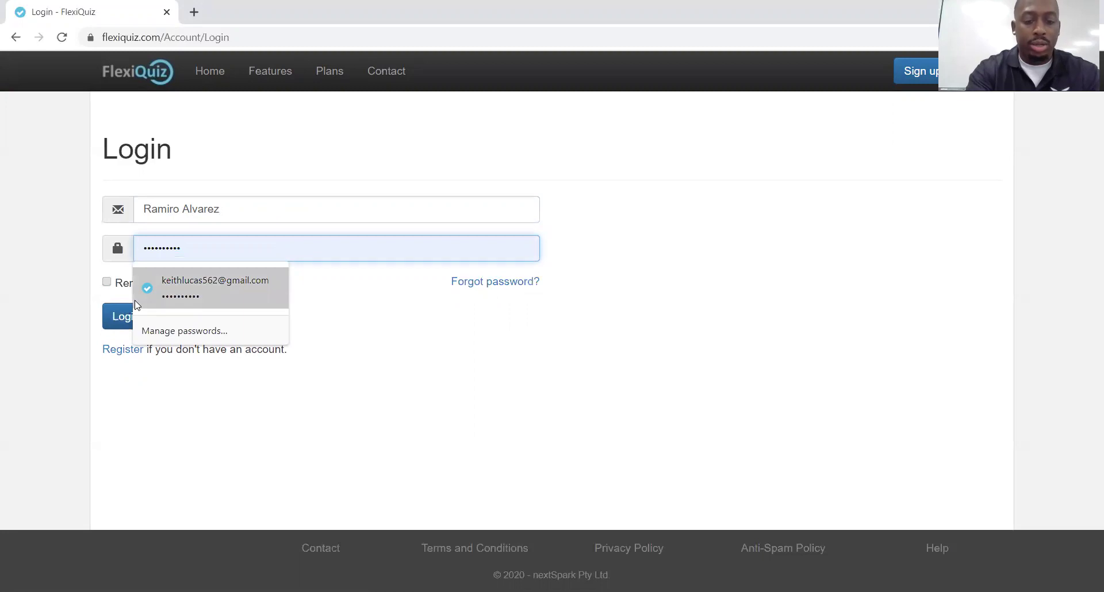
{"action": "key", "text": "ctrl+a"}
{"action": "type", "text": "****"}
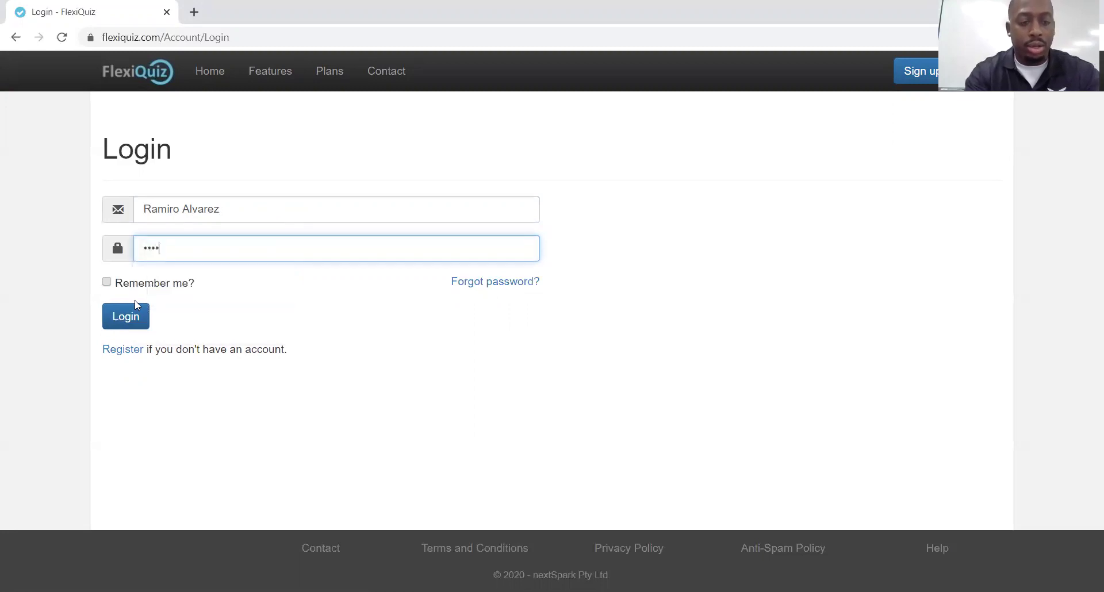
{"action": "type", "text": "*"}
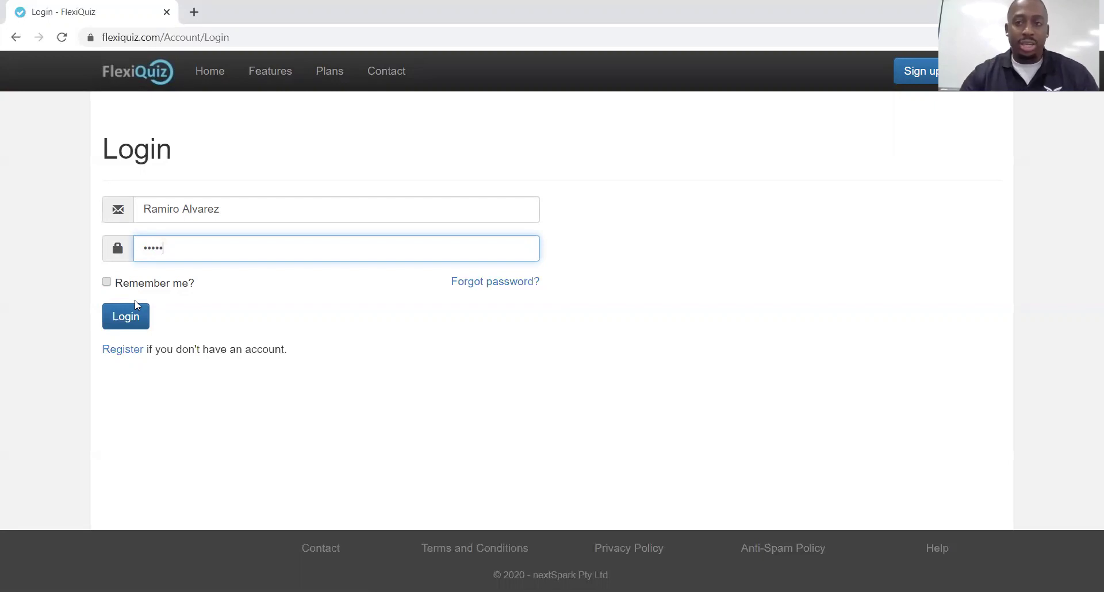
Log in as the student to reach the Dashboard showing Unit 26 Review Questions 1-10
{"action": "left_click", "coordinate": [116, 325]}
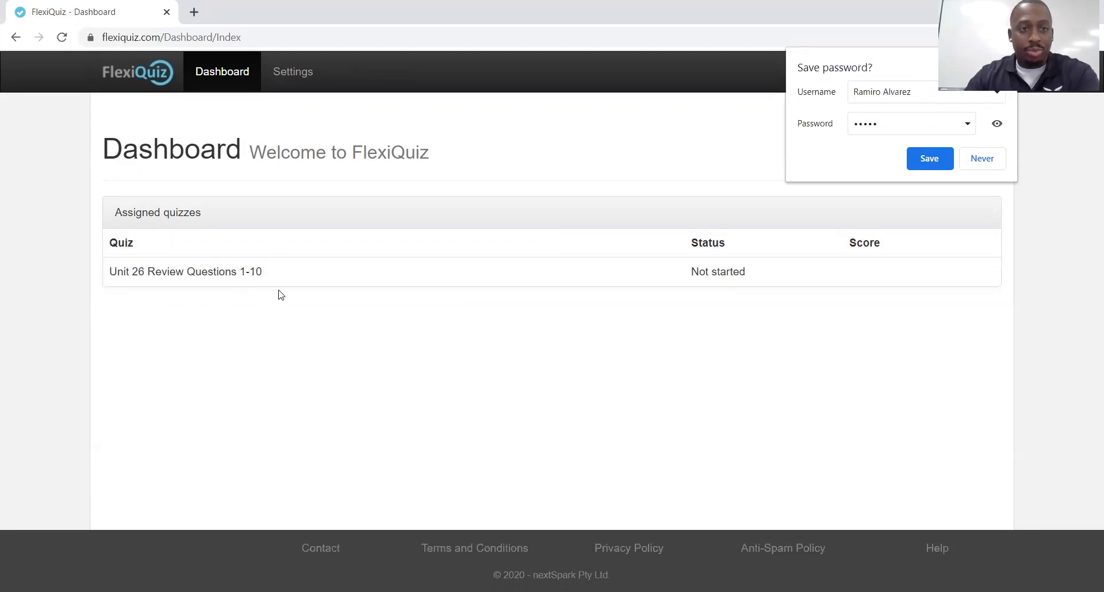
Open Unit 26 Review Questions 1-10 and scroll through questions 1–10 to Submit
{"action": "left_click", "coordinate": [202, 277]}
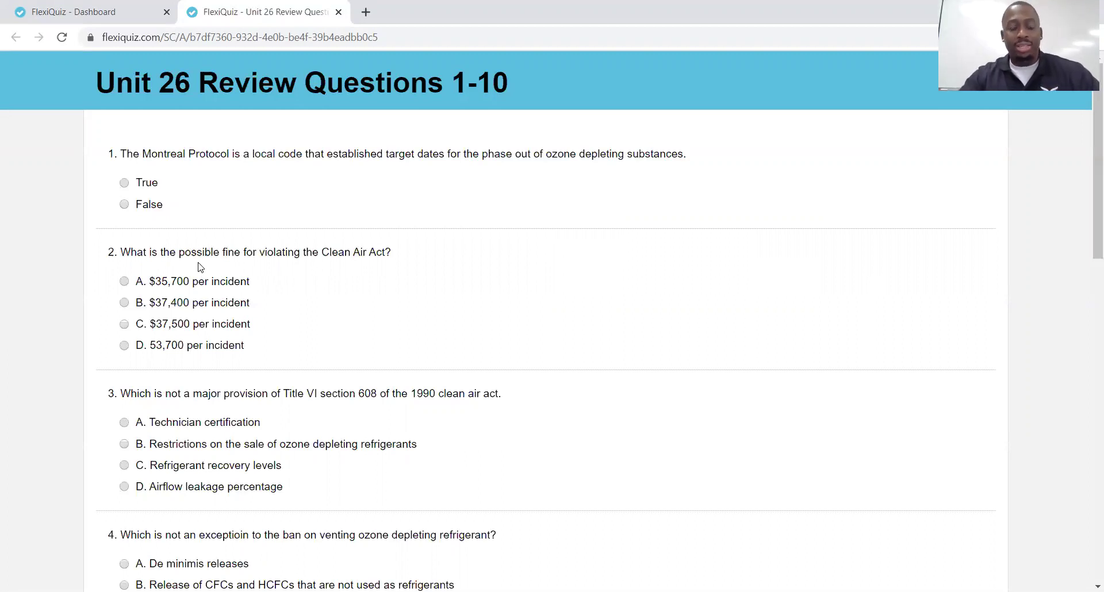
{"action": "scroll", "coordinate": [192, 228], "scroll_direction": "down", "scroll_amount": 15}
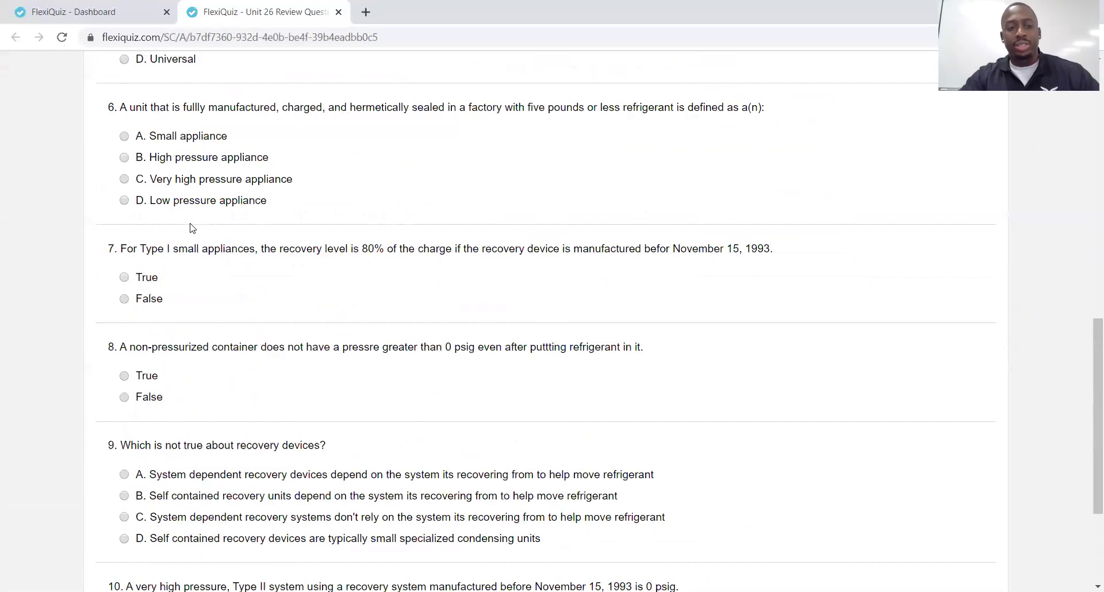
{"action": "scroll", "coordinate": [192, 229], "scroll_direction": "up", "scroll_amount": 15}
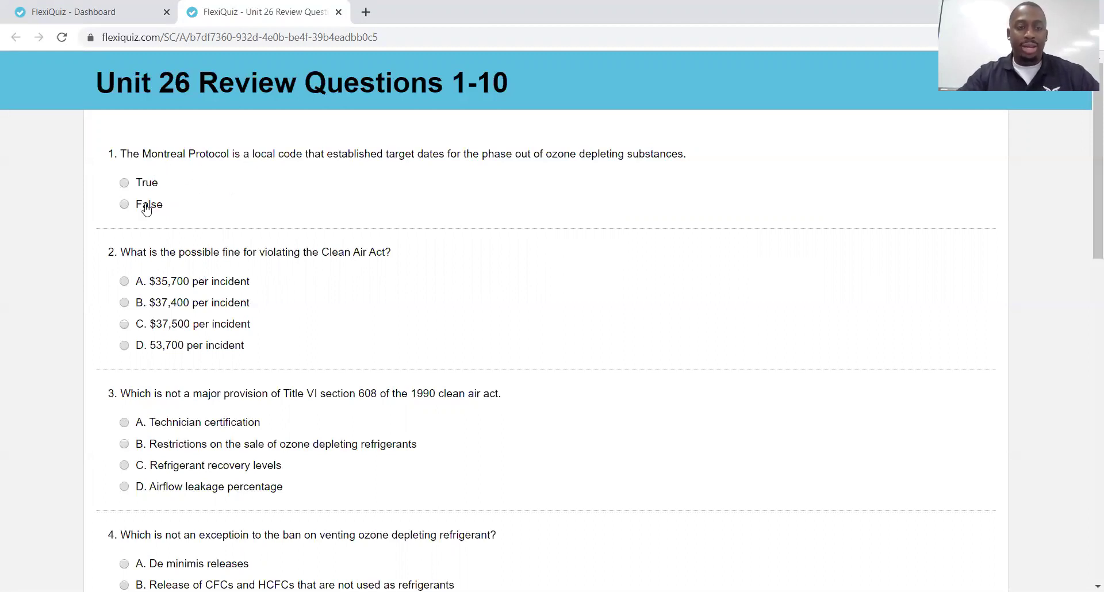
{"action": "scroll", "coordinate": [155, 225], "scroll_direction": "down", "scroll_amount": 3}
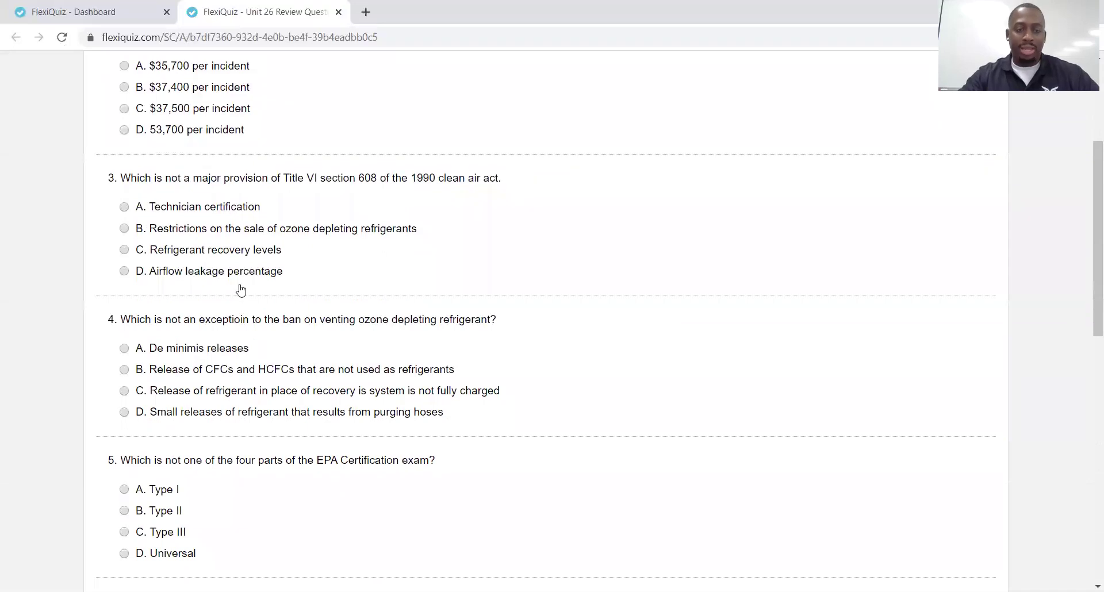
{"action": "scroll", "coordinate": [244, 293], "scroll_direction": "down", "scroll_amount": 3}
{"action": "scroll", "coordinate": [245, 296], "scroll_direction": "down", "scroll_amount": 8}
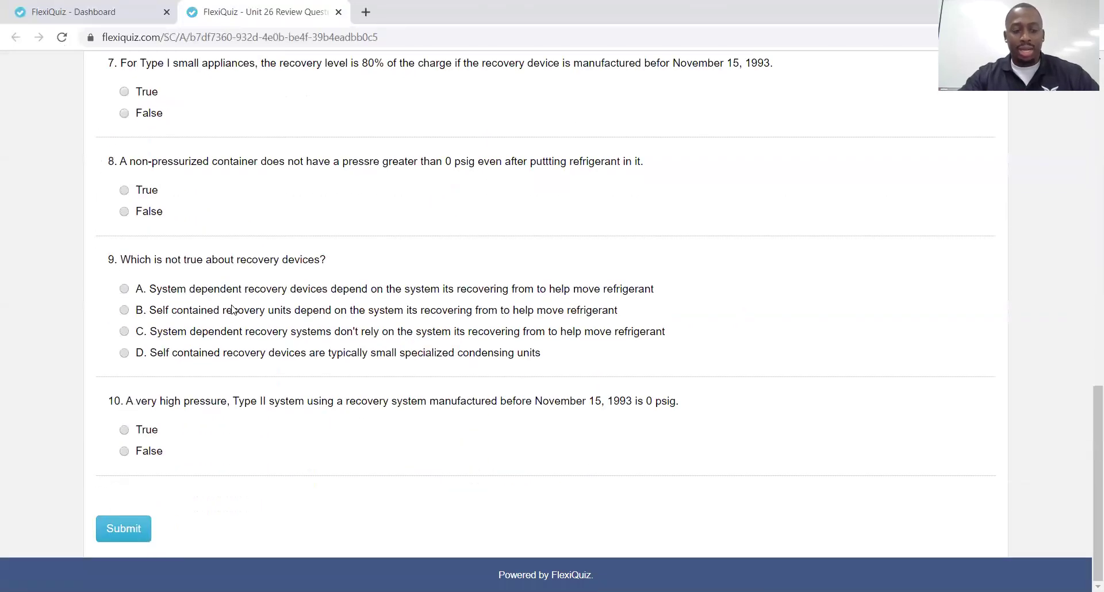
{"action": "scroll", "coordinate": [264, 466], "scroll_direction": "up", "scroll_amount": 14}
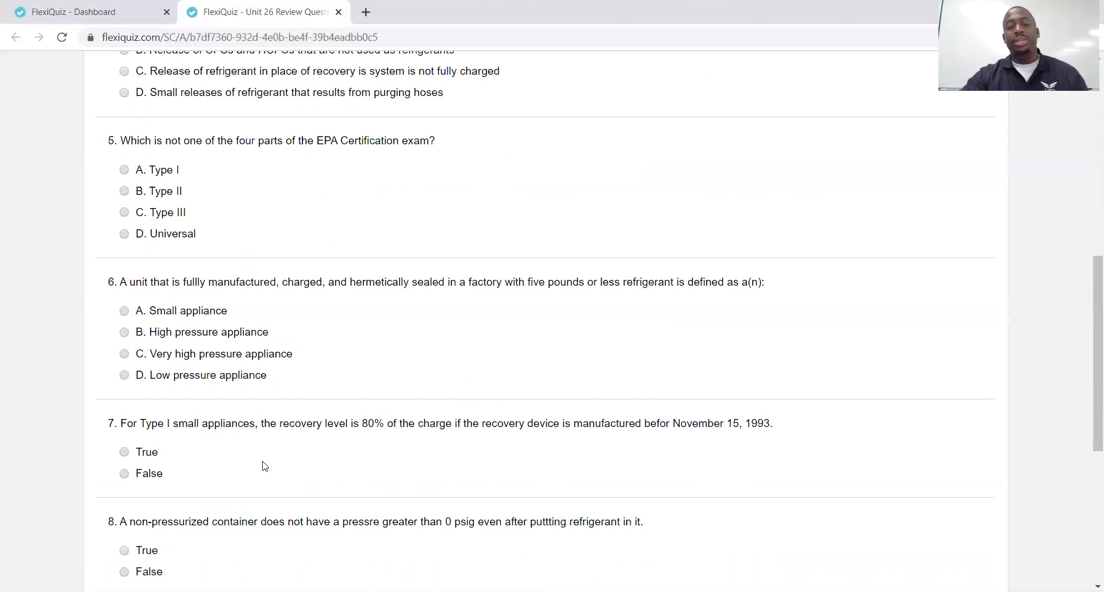
{"action": "scroll", "coordinate": [264, 467], "scroll_direction": "up", "scroll_amount": 1}
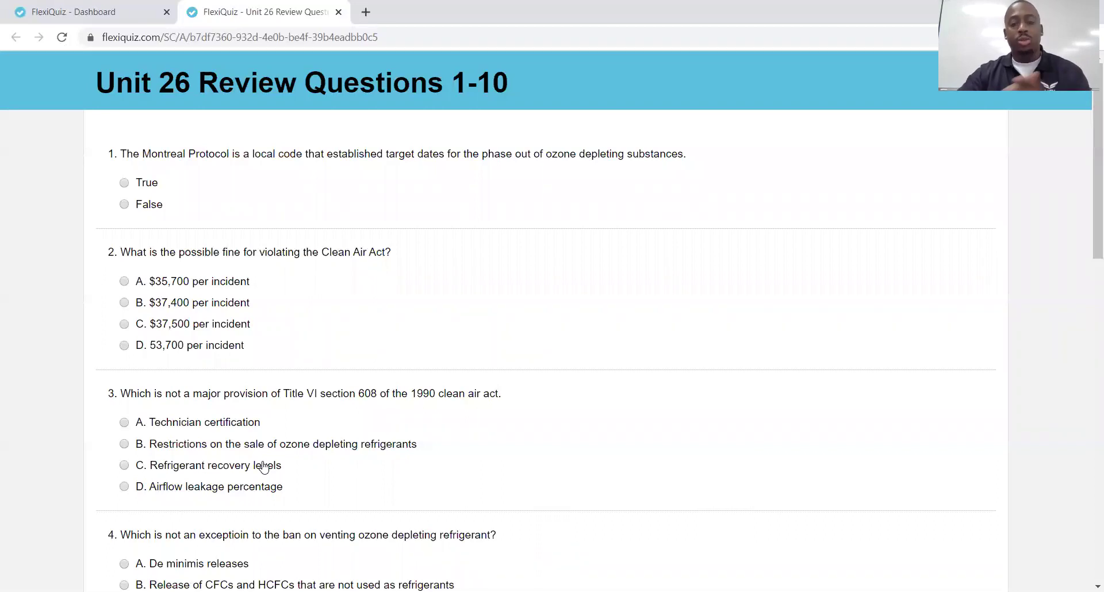
{"action": "scroll", "coordinate": [276, 439], "scroll_direction": "down", "scroll_amount": 15}
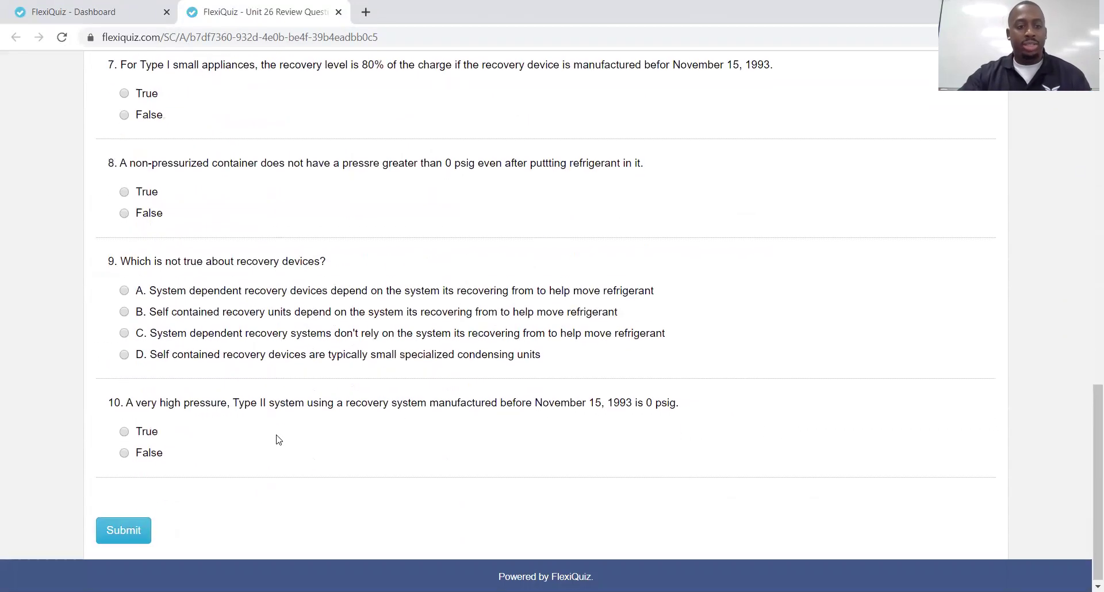
Submit the unanswered quiz, bringing up results of 0/10 (0%) in 01m:09s
{"action": "left_click", "coordinate": [135, 529]}
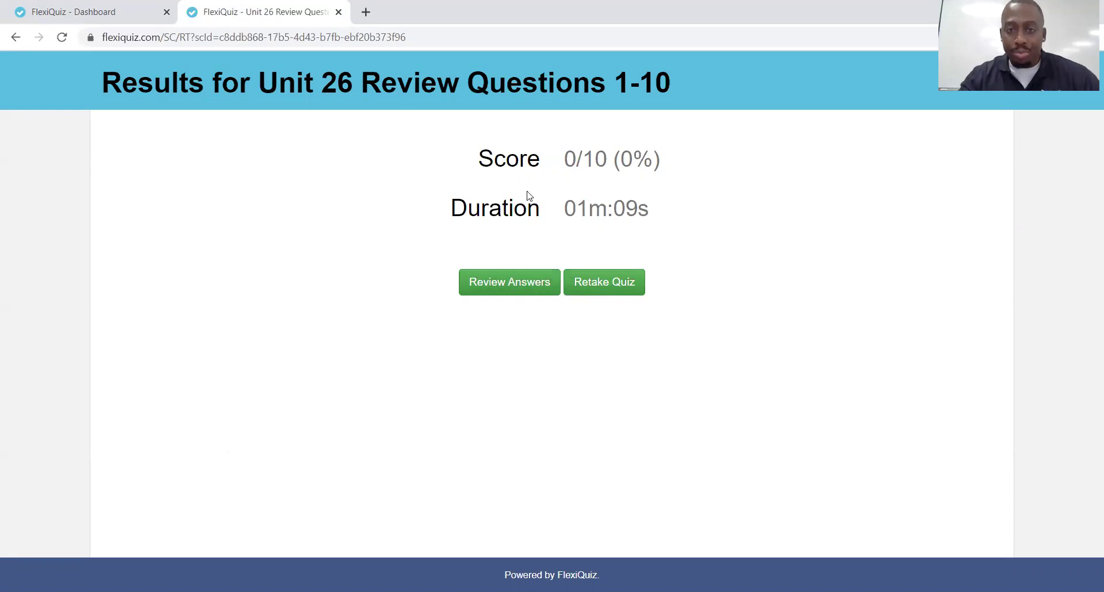
Save the answer review as Report - Responses.pdf and close the results tab
{"action": "left_click", "coordinate": [506, 292]}
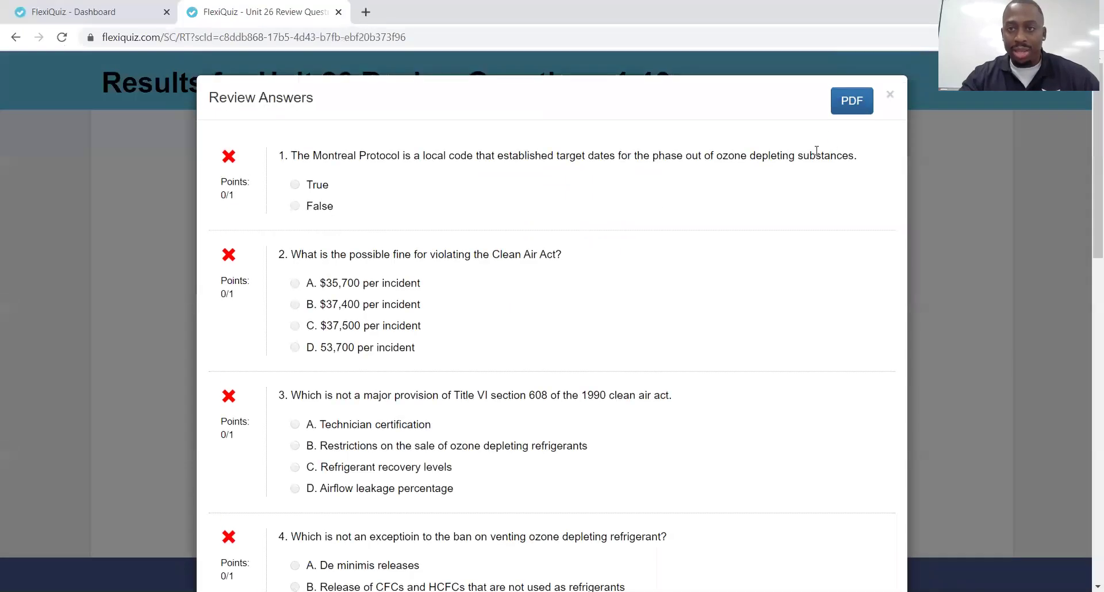
{"action": "left_click", "coordinate": [851, 113]}
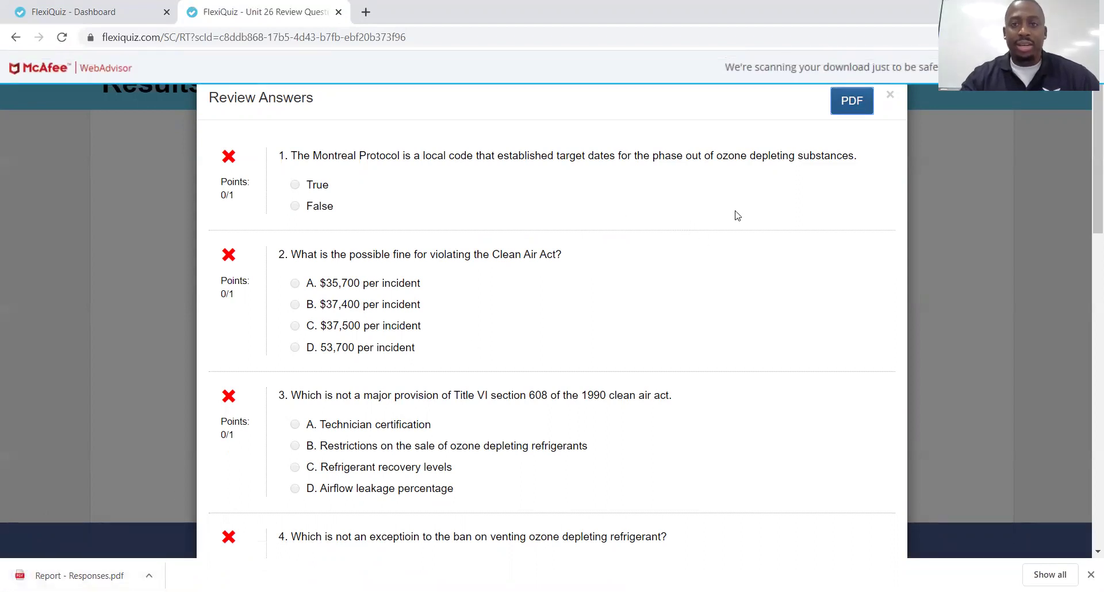
{"action": "left_click", "coordinate": [890, 98]}
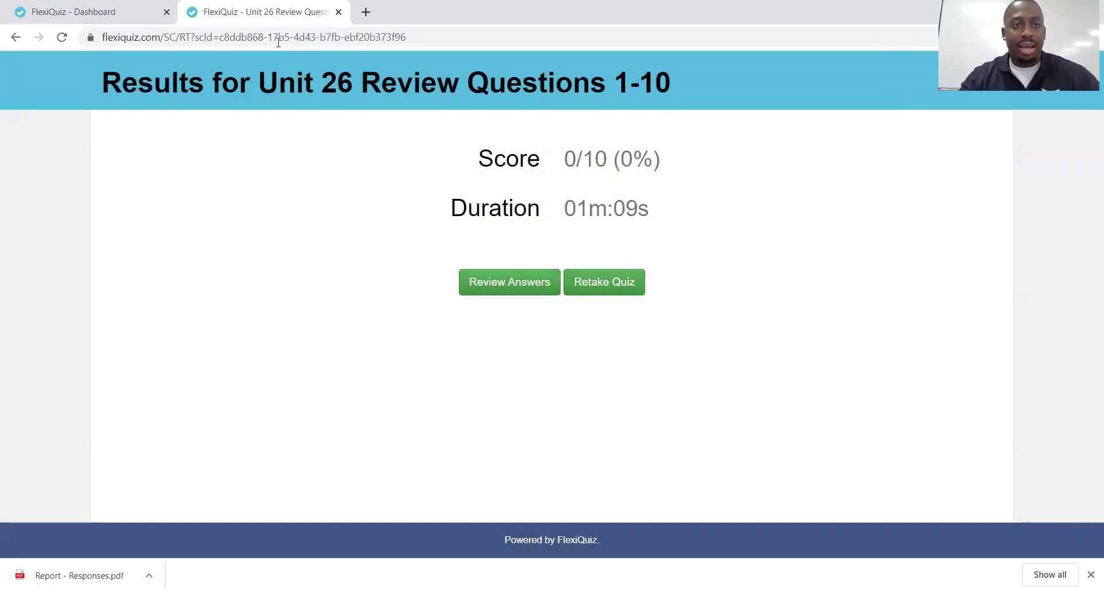
{"action": "key", "text": "ctrl+w"}
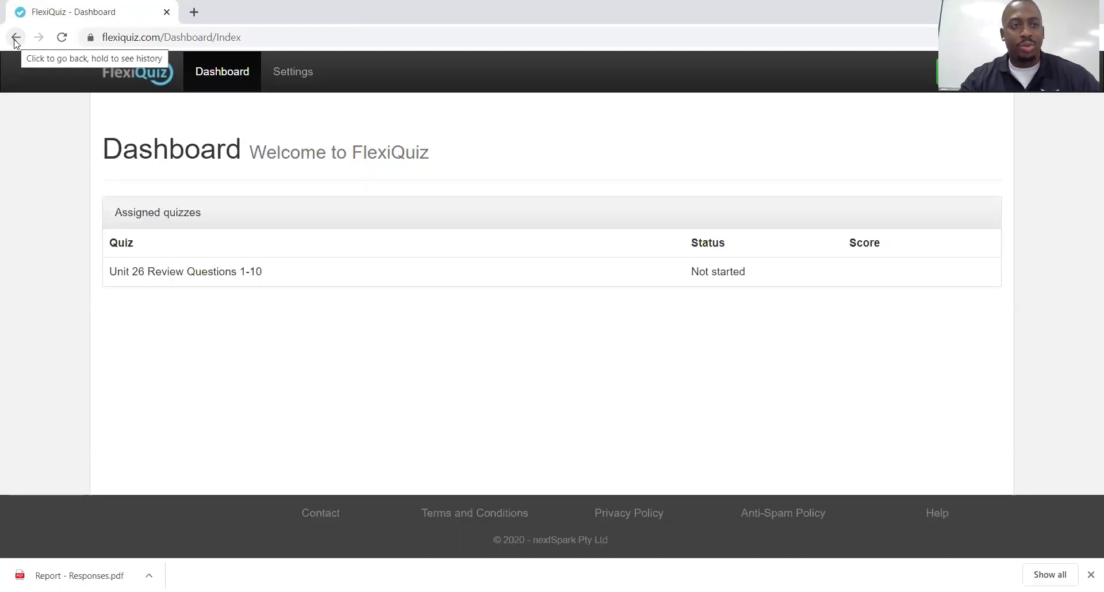
Go back to the Login page and delete the student's username from the Email/Username field
{"action": "left_click", "coordinate": [16, 39]}
{"action": "left_click_drag", "start_coordinate": [233, 221], "coordinate": [125, 211]}
{"action": "key", "text": "BackSpace"}
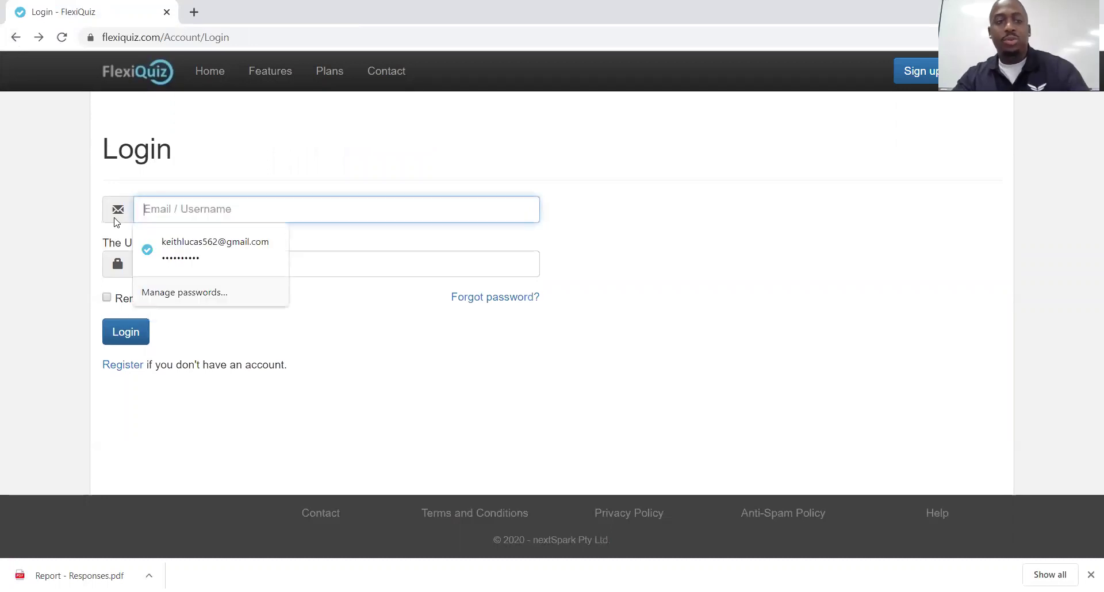
{"action": "left_click", "coordinate": [370, 384]}
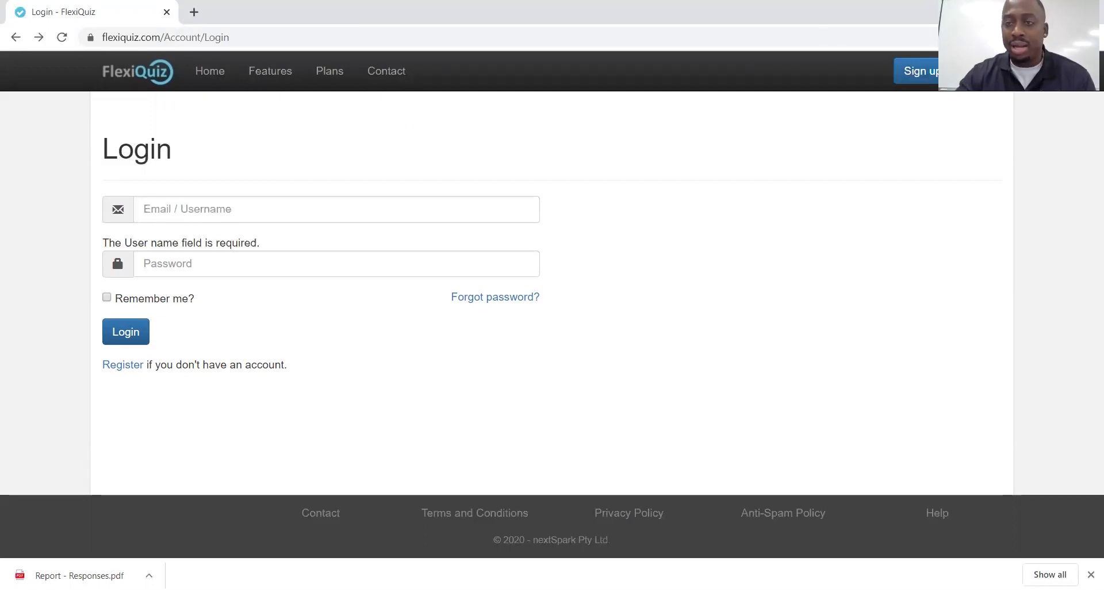
Sign in with the teacher's saved login to reach the quiz-owner Dashboard
{"action": "left_click", "coordinate": [501, 200]}
{"action": "type", "text": "k"}
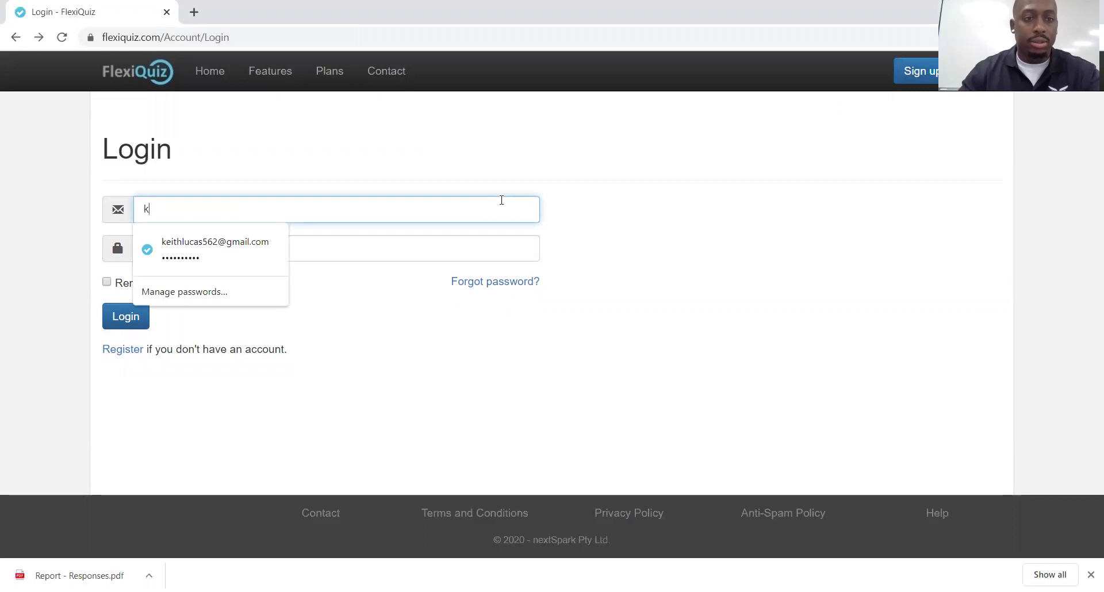
{"action": "left_click", "coordinate": [281, 253]}
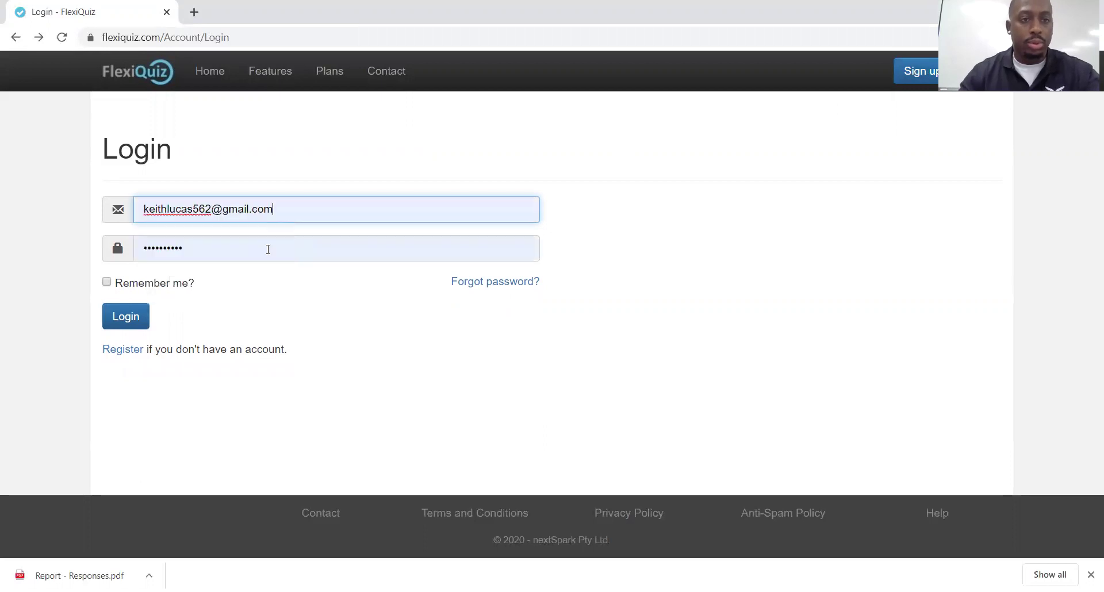
{"action": "left_click", "coordinate": [140, 317]}
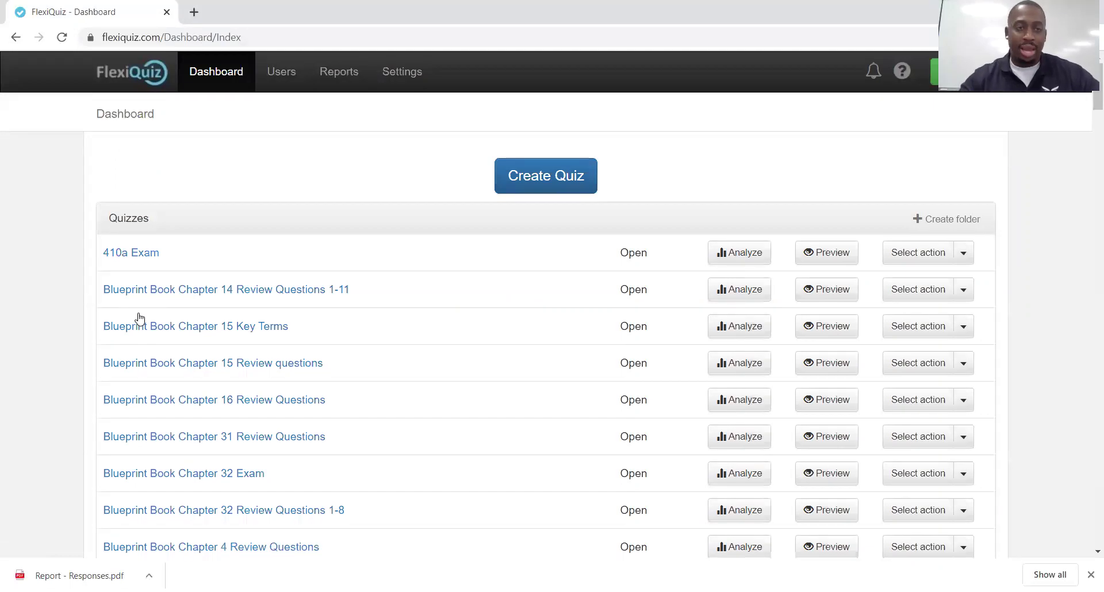
On the Reports page, set Report type to Group and expand the Group dropdown
{"action": "left_click", "coordinate": [331, 79]}
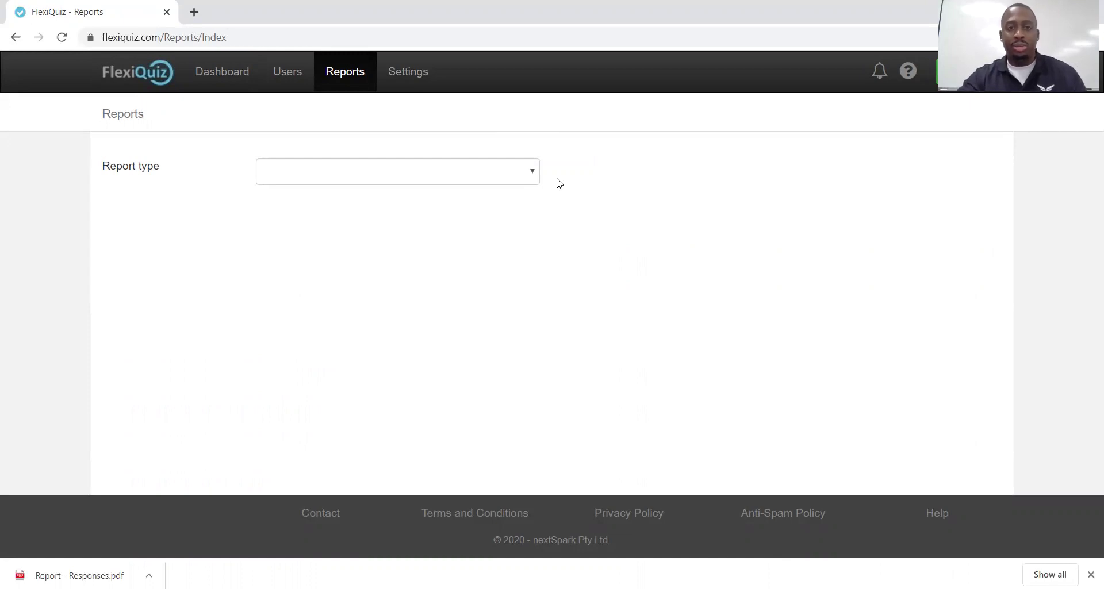
{"action": "left_click", "coordinate": [530, 172]}
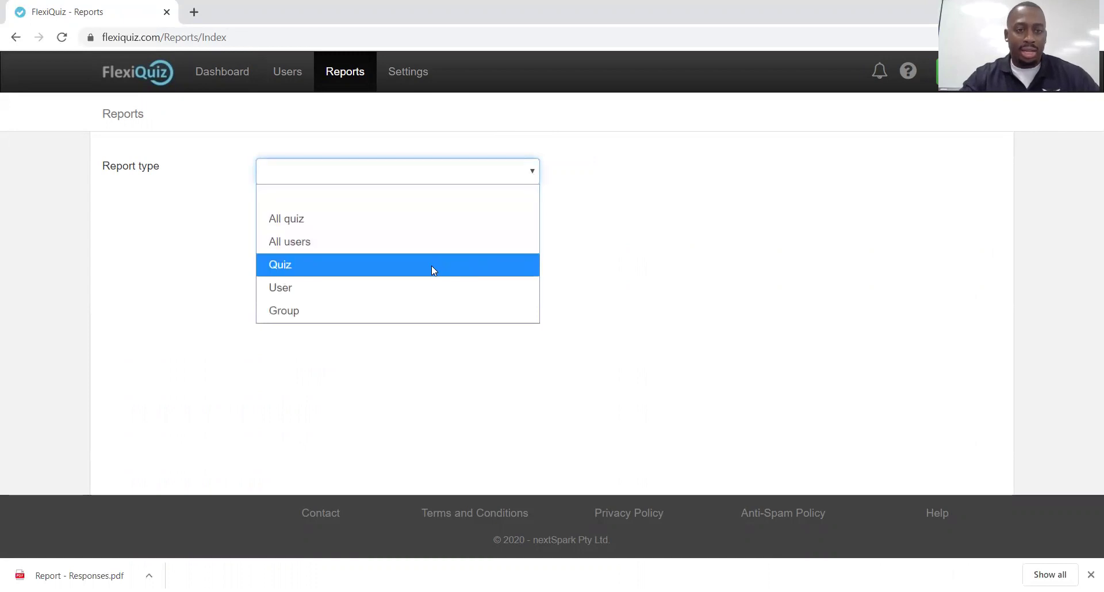
{"action": "left_click", "coordinate": [392, 313]}
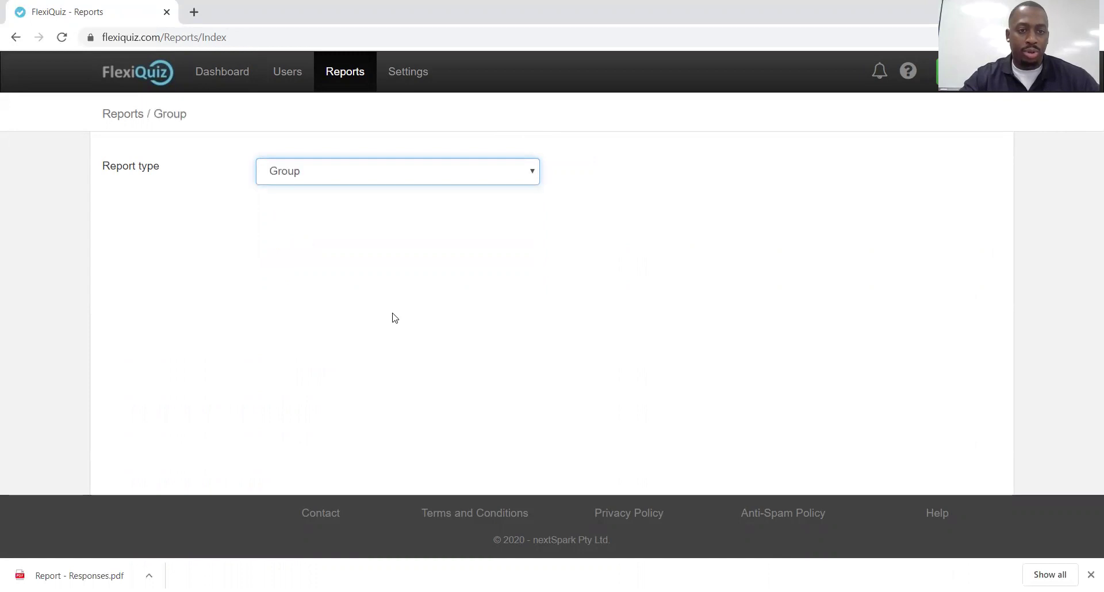
{"action": "left_click", "coordinate": [534, 212]}
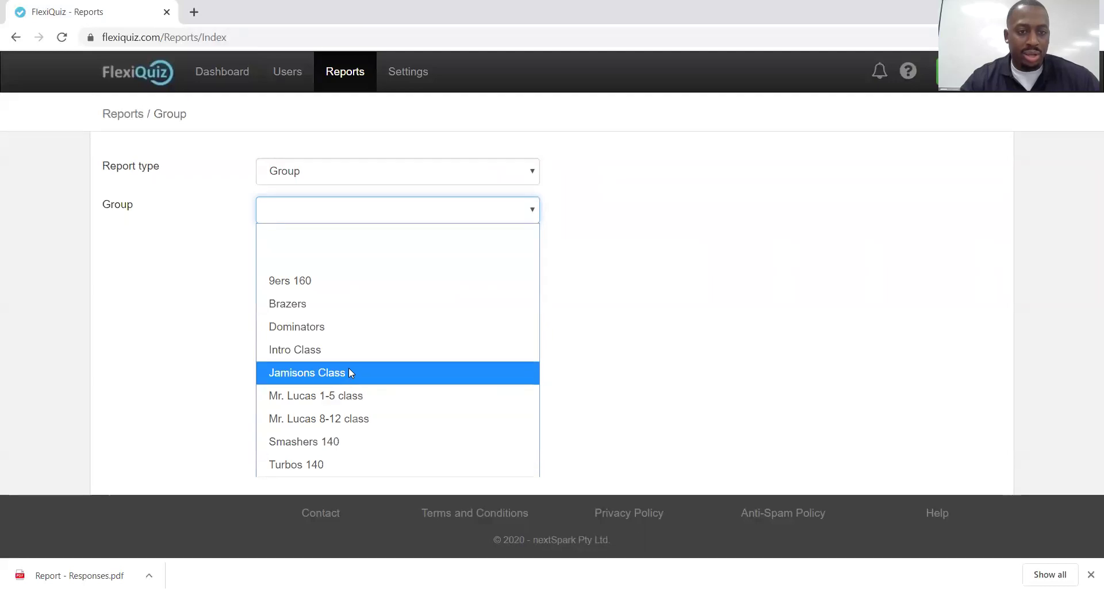
Choose Intro Class as the group for the report
{"action": "left_click", "coordinate": [326, 351]}
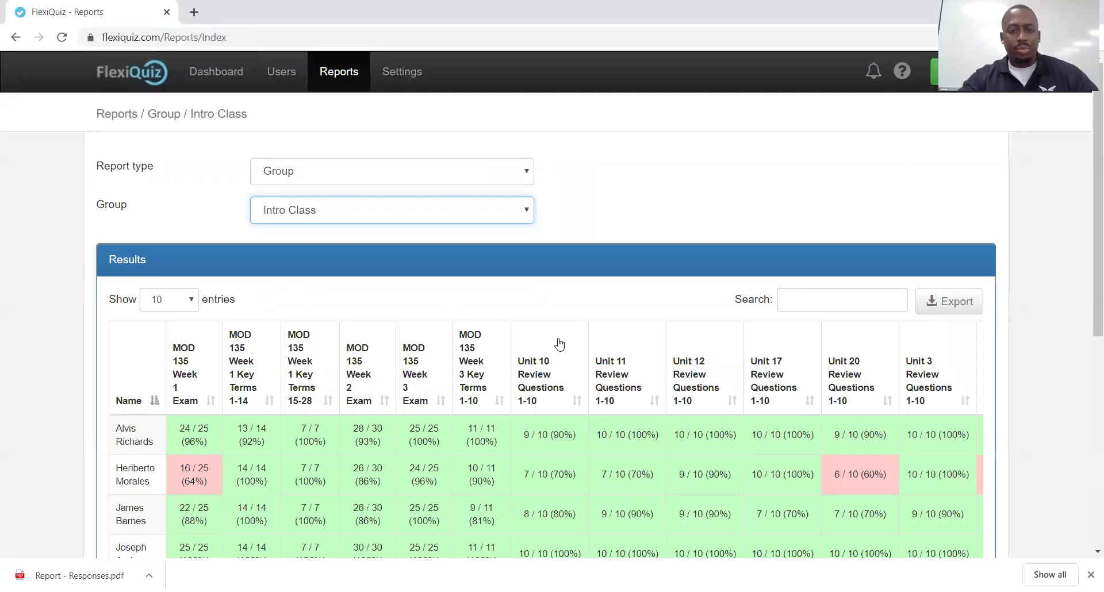
{"action": "scroll", "coordinate": [557, 348], "scroll_direction": "down", "scroll_amount": 1}
{"action": "scroll", "coordinate": [559, 344], "scroll_direction": "down", "scroll_amount": 5}
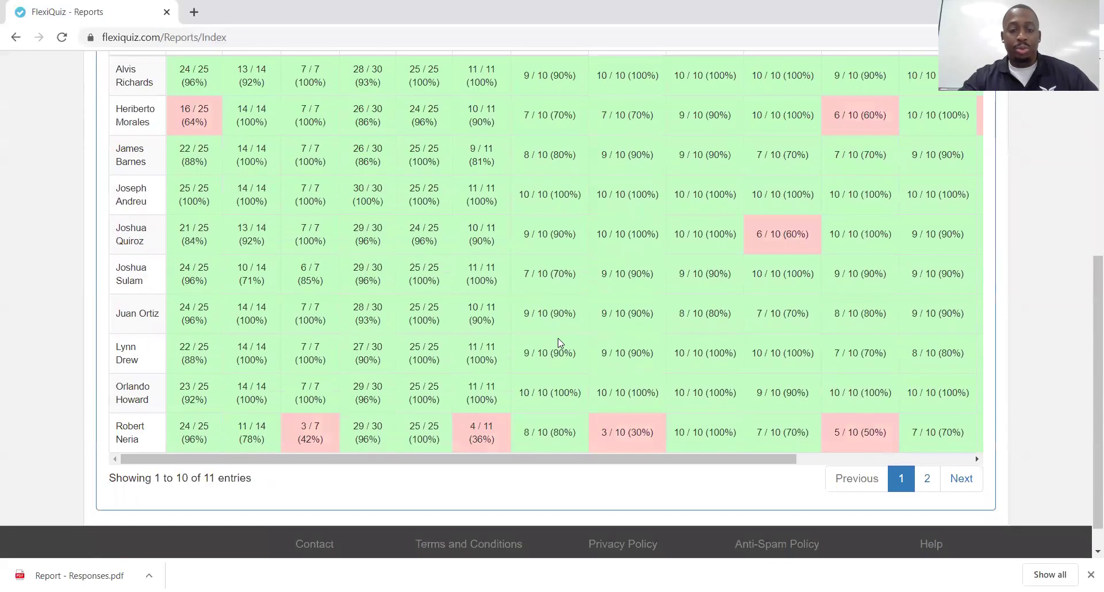
{"action": "scroll", "coordinate": [556, 342], "scroll_direction": "up", "scroll_amount": 3}
{"action": "scroll", "coordinate": [557, 342], "scroll_direction": "up", "scroll_amount": 1}
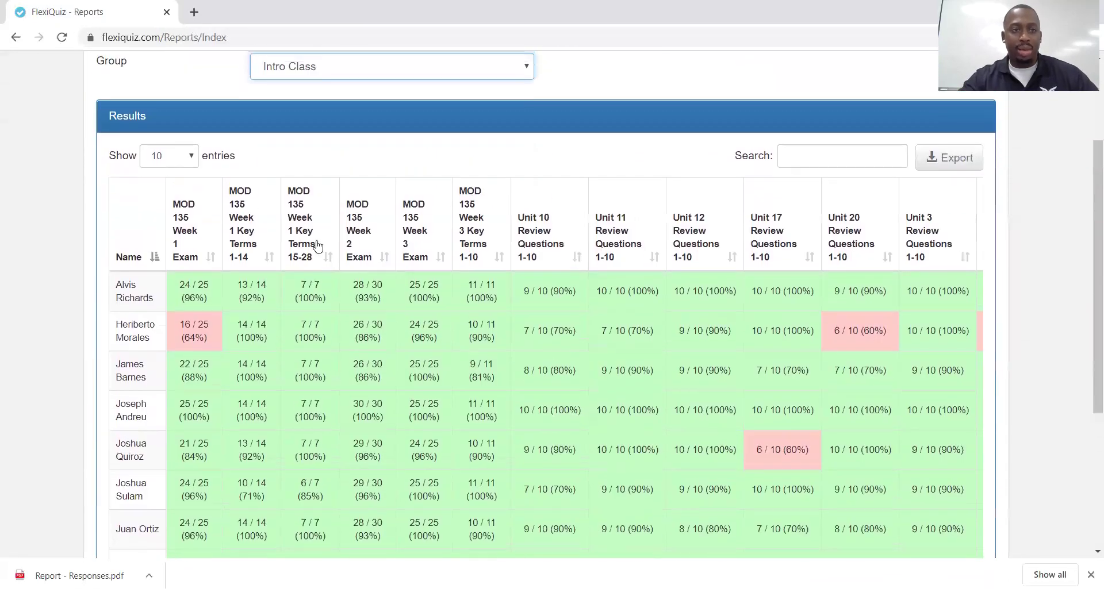
Show 25 entries per page and review all 11 students' scores in the results table
{"action": "left_click", "coordinate": [190, 156]}
{"action": "left_click", "coordinate": [162, 201]}
{"action": "scroll", "coordinate": [254, 253], "scroll_direction": "down", "scroll_amount": 4}
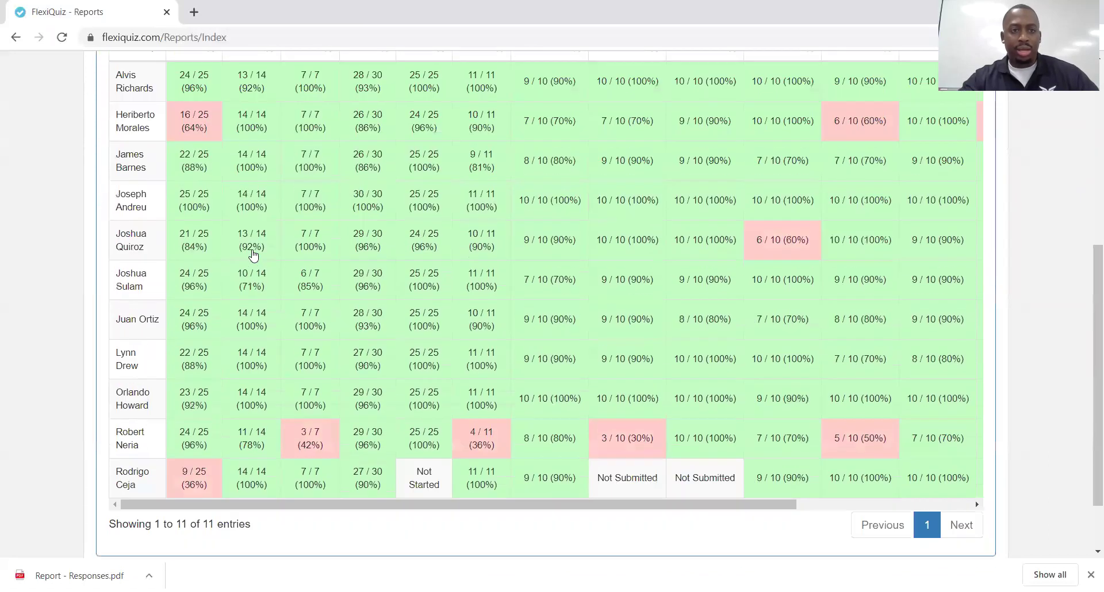
{"action": "scroll", "coordinate": [253, 249], "scroll_direction": "up", "scroll_amount": 3}
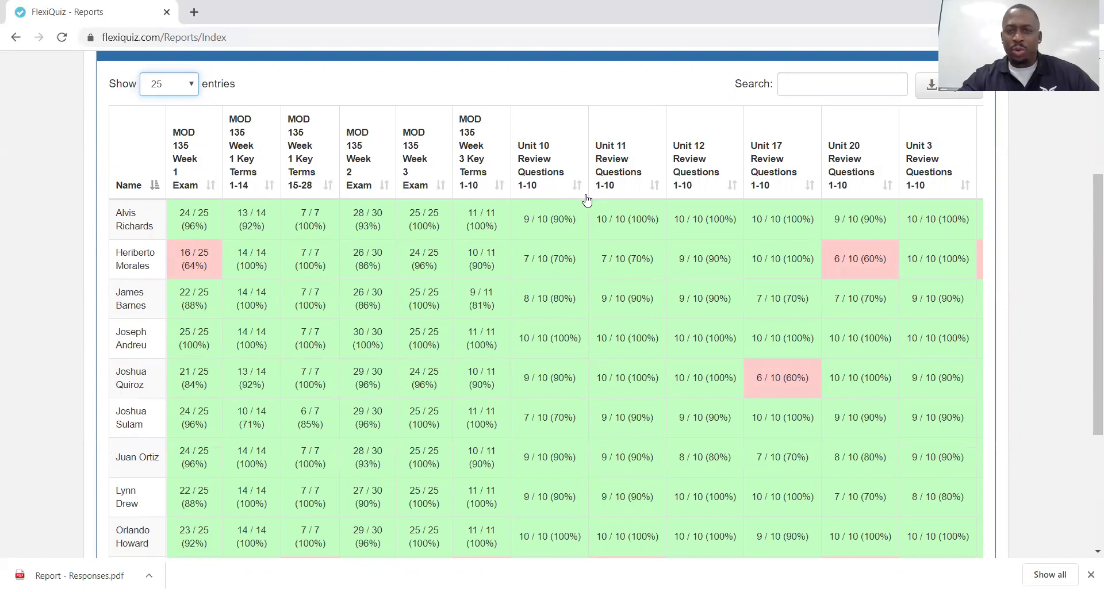
{"action": "scroll", "coordinate": [499, 241], "scroll_direction": "down", "scroll_amount": 2}
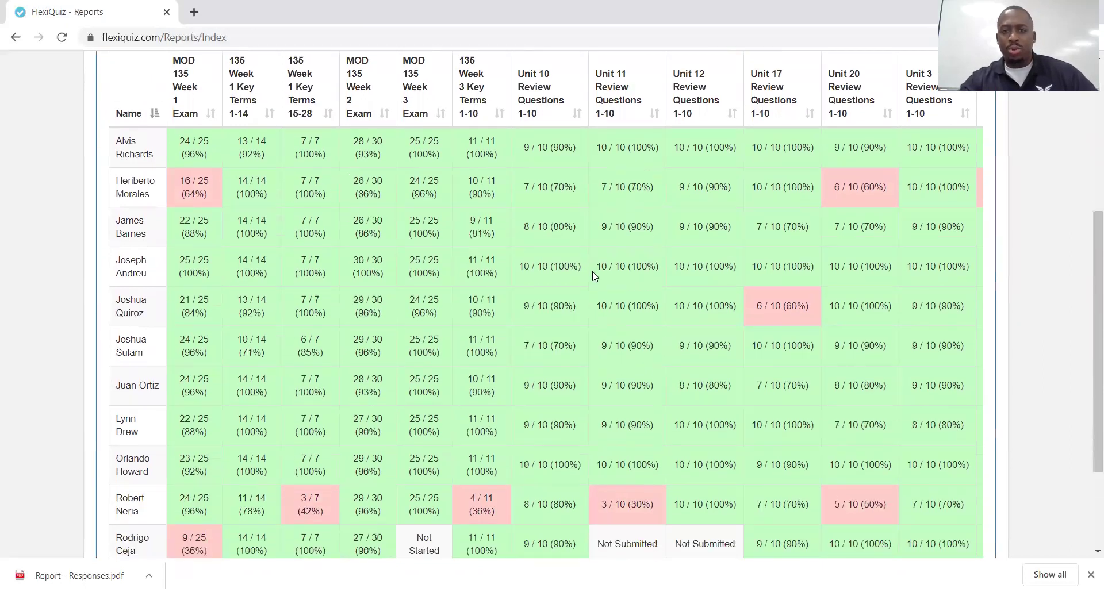
{"action": "scroll", "coordinate": [684, 336], "scroll_direction": "down", "scroll_amount": 2}
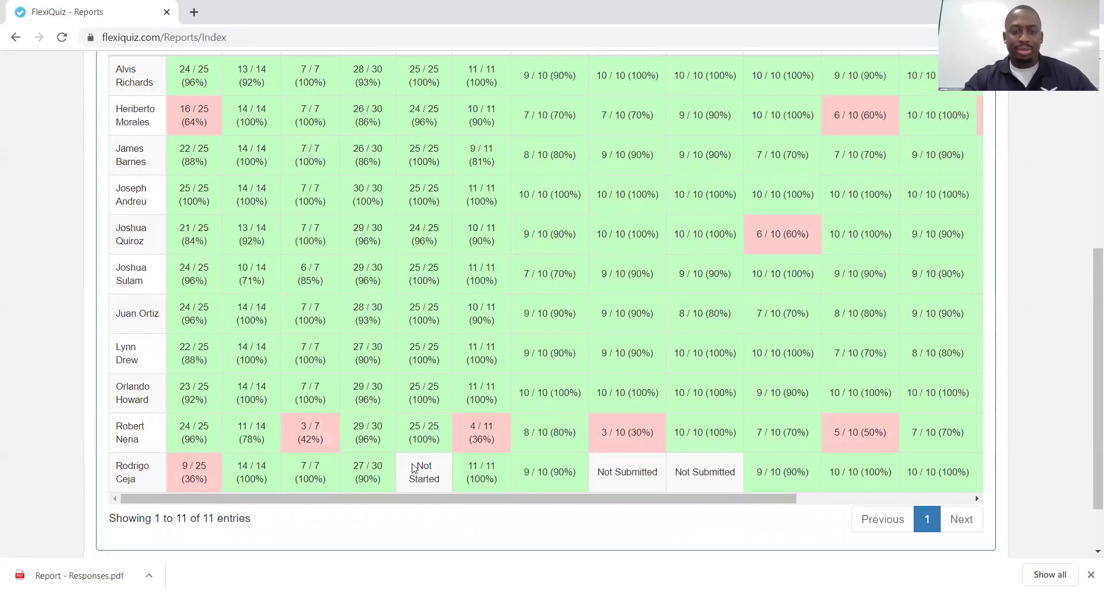
{"action": "scroll", "coordinate": [427, 443], "scroll_direction": "down", "scroll_amount": 1}
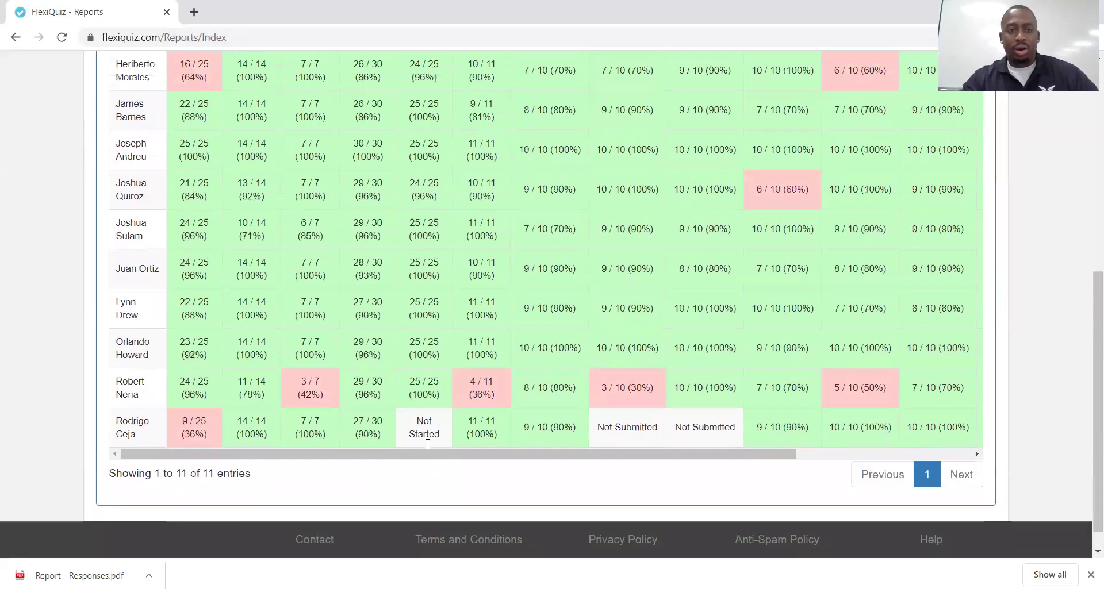
{"action": "scroll", "coordinate": [427, 443], "scroll_direction": "up", "scroll_amount": 4}
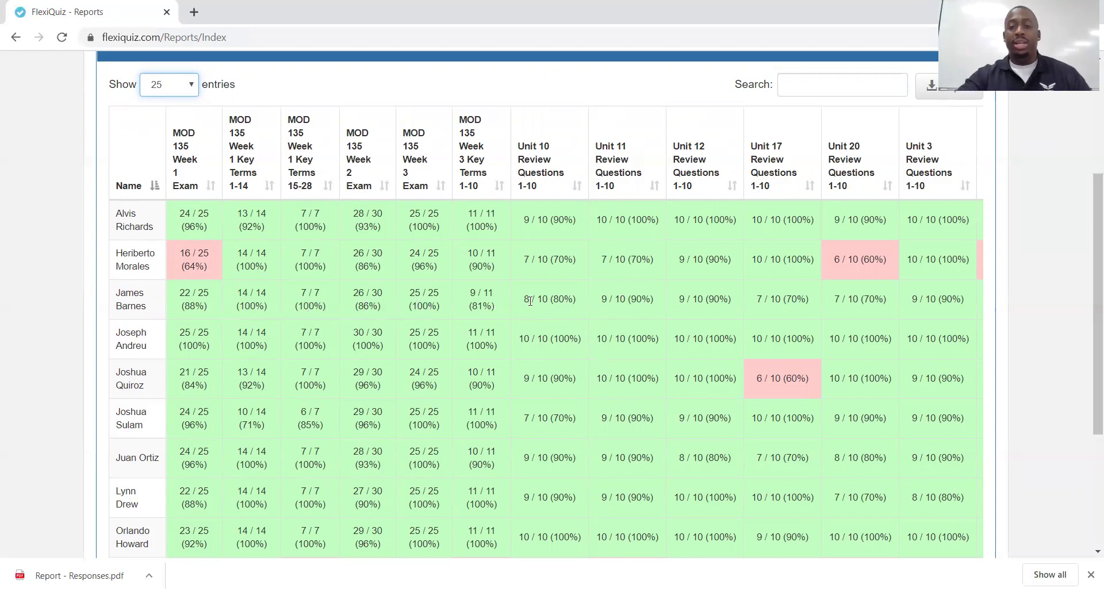
{"action": "scroll", "coordinate": [521, 280], "scroll_direction": "down", "scroll_amount": 4}
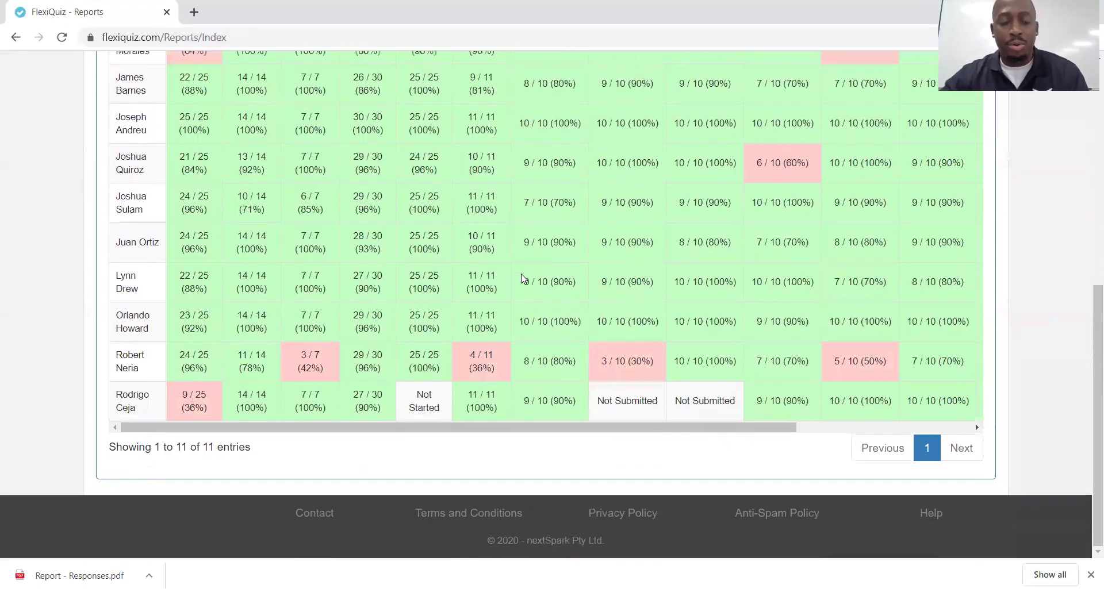
{"action": "scroll", "coordinate": [524, 279], "scroll_direction": "up", "scroll_amount": 2}
{"action": "scroll", "coordinate": [523, 279], "scroll_direction": "up", "scroll_amount": 1}
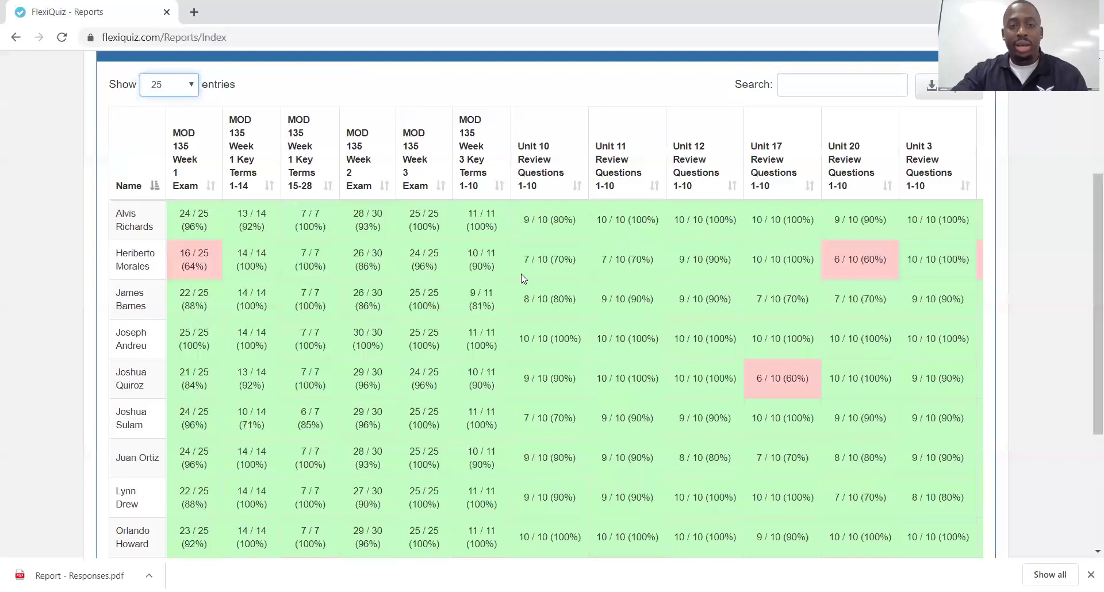
{"action": "scroll", "coordinate": [523, 279], "scroll_direction": "up", "scroll_amount": 1}
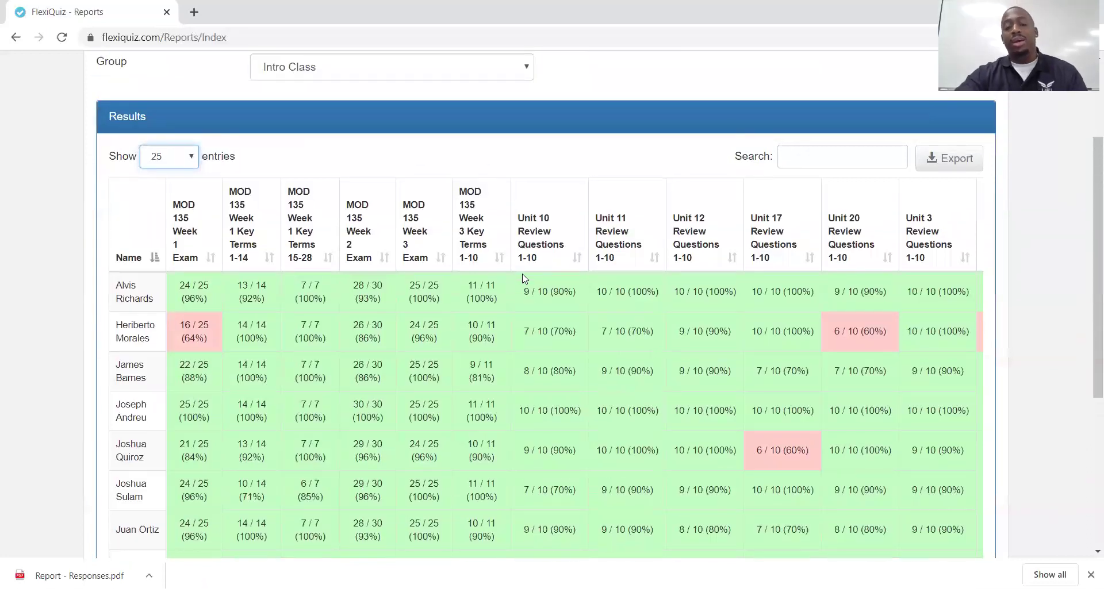
{"action": "scroll", "coordinate": [524, 279], "scroll_direction": "down", "scroll_amount": 2}
{"action": "scroll", "coordinate": [523, 279], "scroll_direction": "down", "scroll_amount": 1}
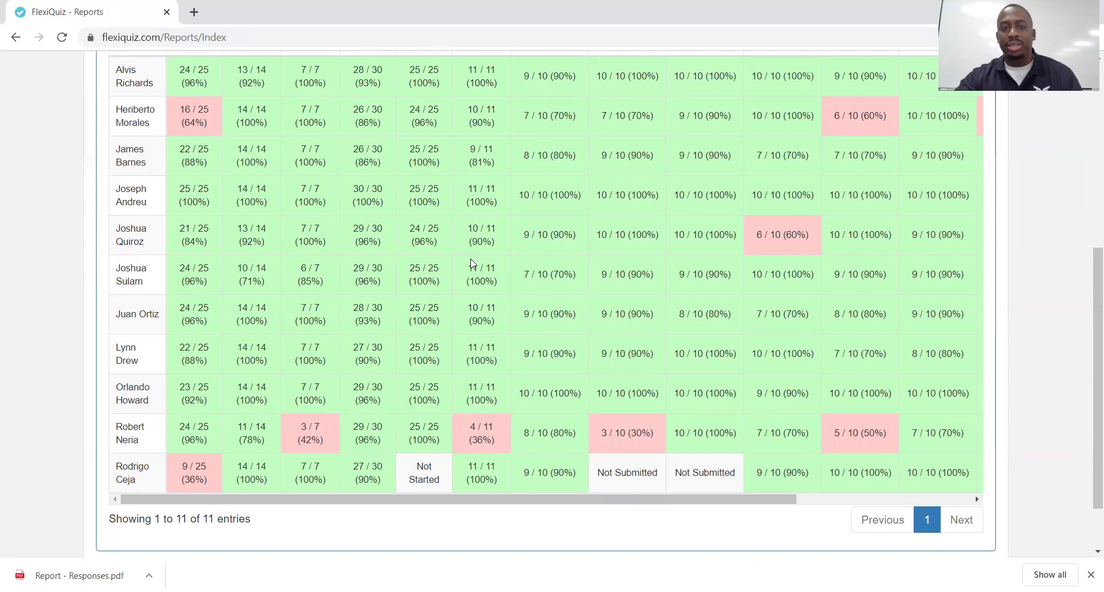
{"action": "scroll", "coordinate": [505, 289], "scroll_direction": "up", "scroll_amount": 6}
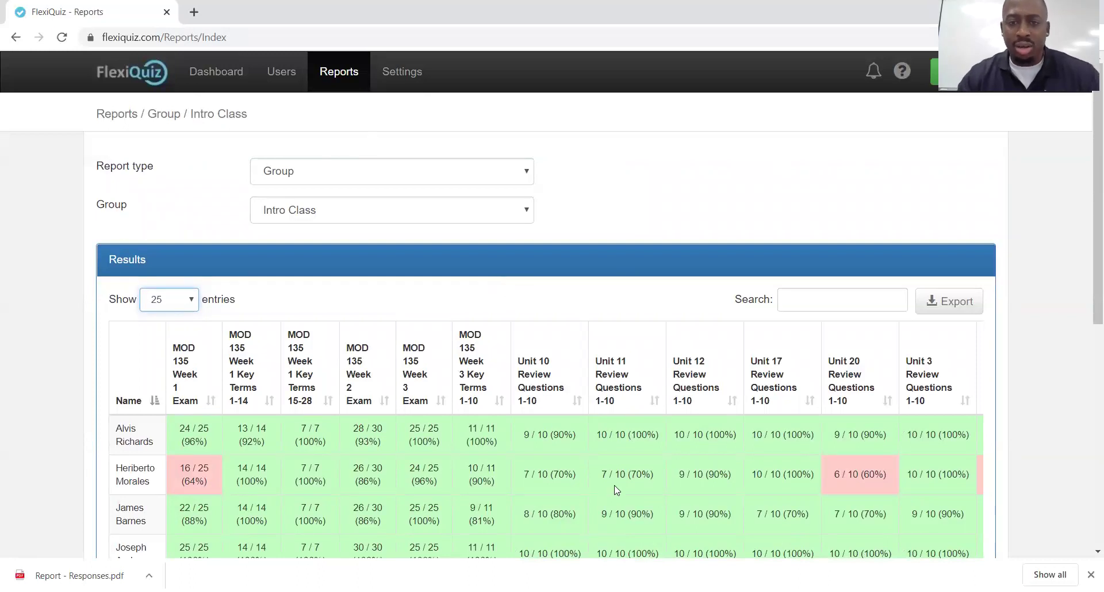
{"action": "scroll", "coordinate": [616, 488], "scroll_direction": "down", "scroll_amount": 5}
{"action": "scroll", "coordinate": [610, 454], "scroll_direction": "up", "scroll_amount": 5}
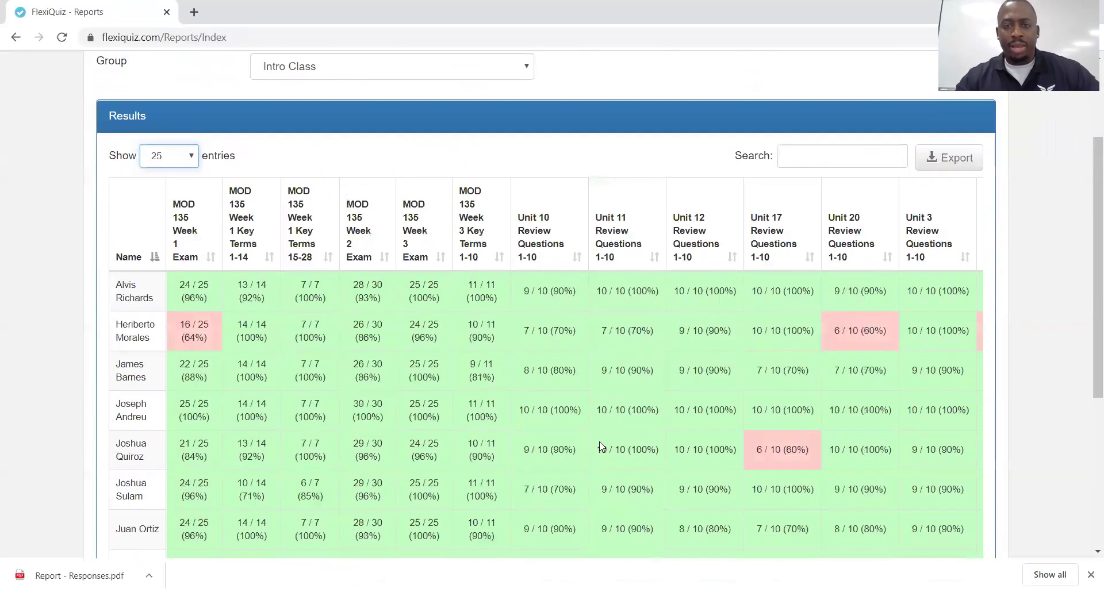